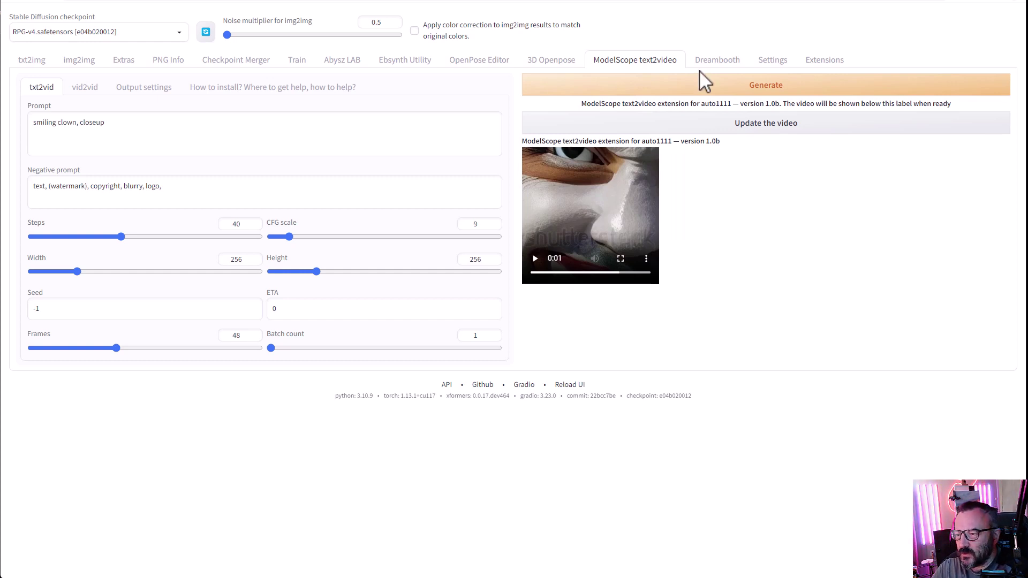
Step: Load the Available extensions index and scroll to ModelScope text2video, already marked Installed
left_click(822, 65)
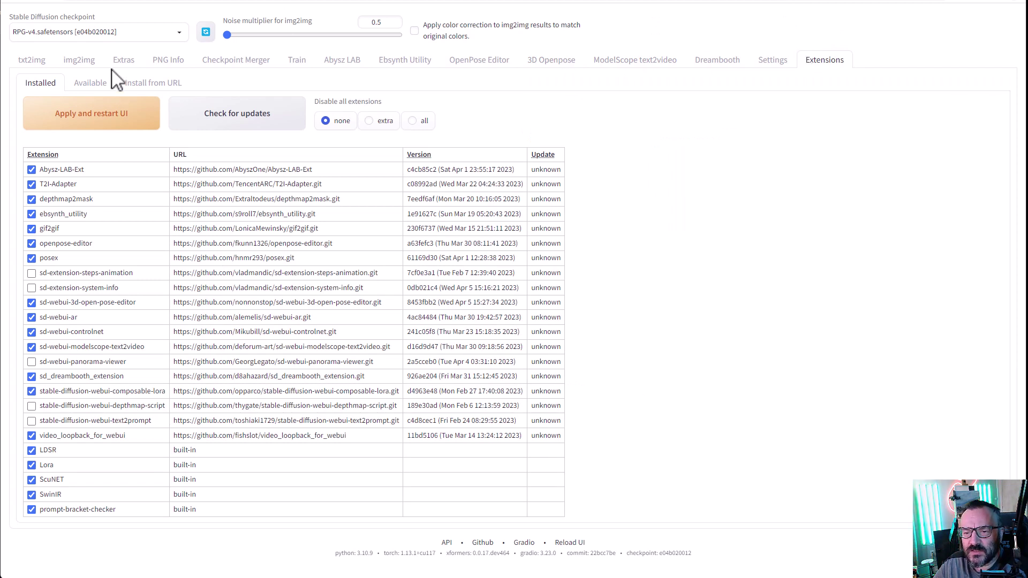
left_click(85, 84)
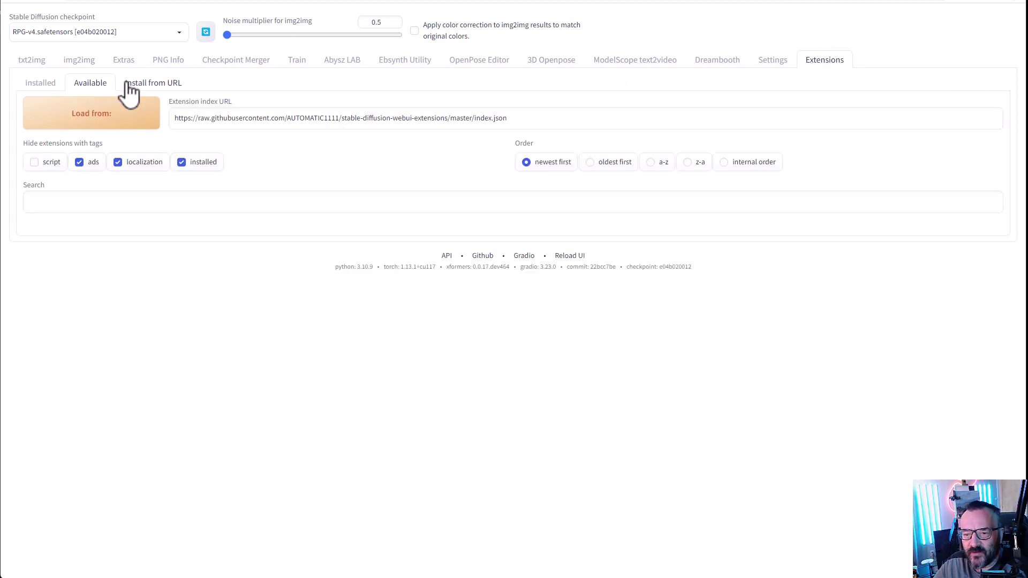
left_click(103, 131)
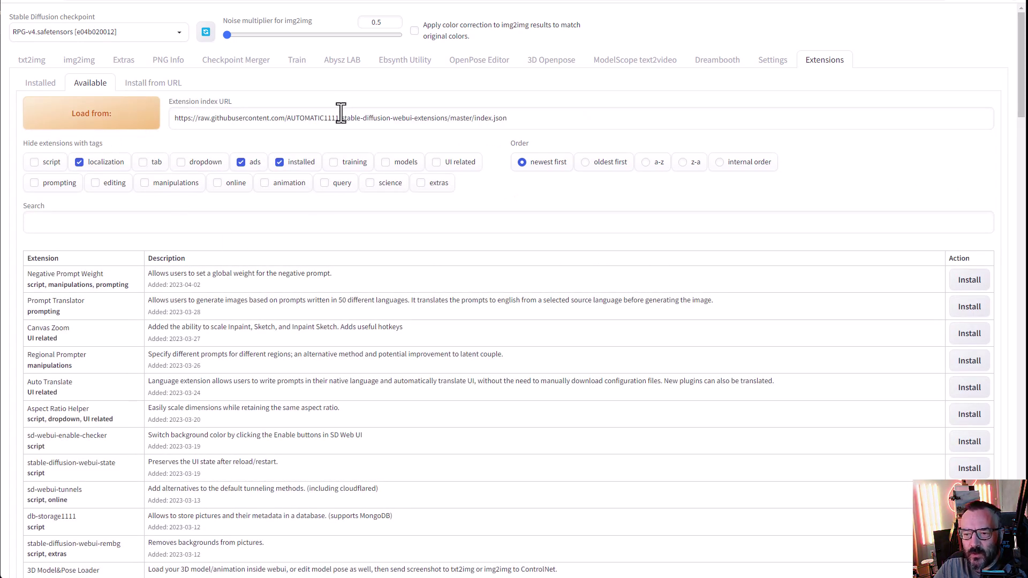
scroll(316, 309, "down", 1)
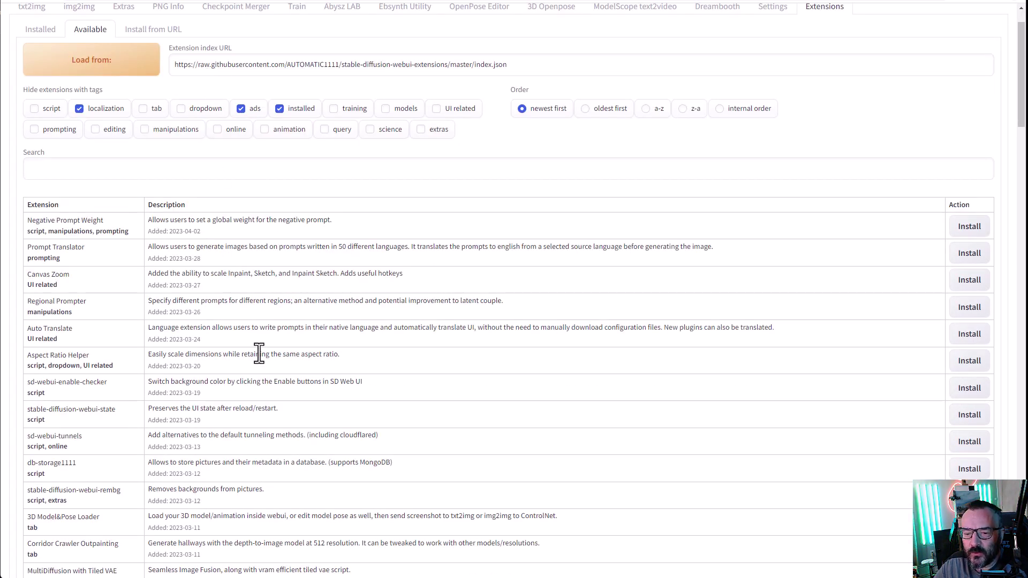
scroll(222, 294, "down", 2)
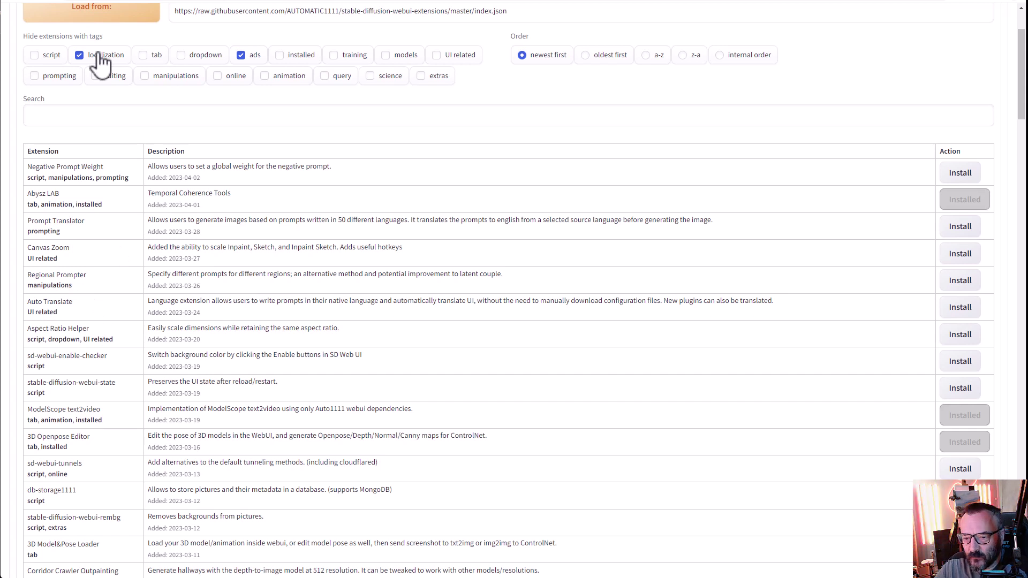
Step: Open the ModelScope text2video extension's link in a new tab to reach its GitHub repository
left_click_drag(105, 429, 27, 421)
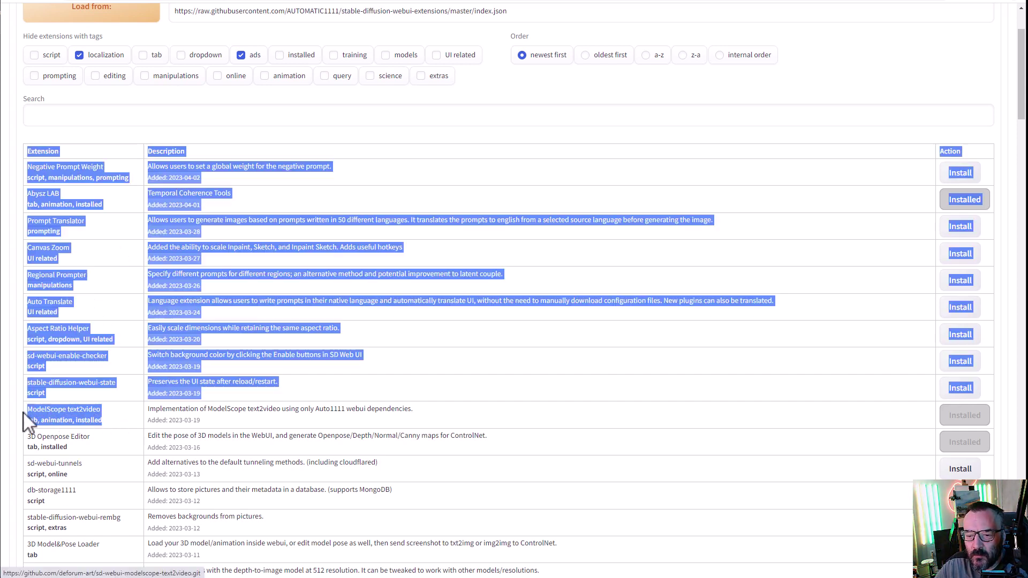
left_click(68, 420)
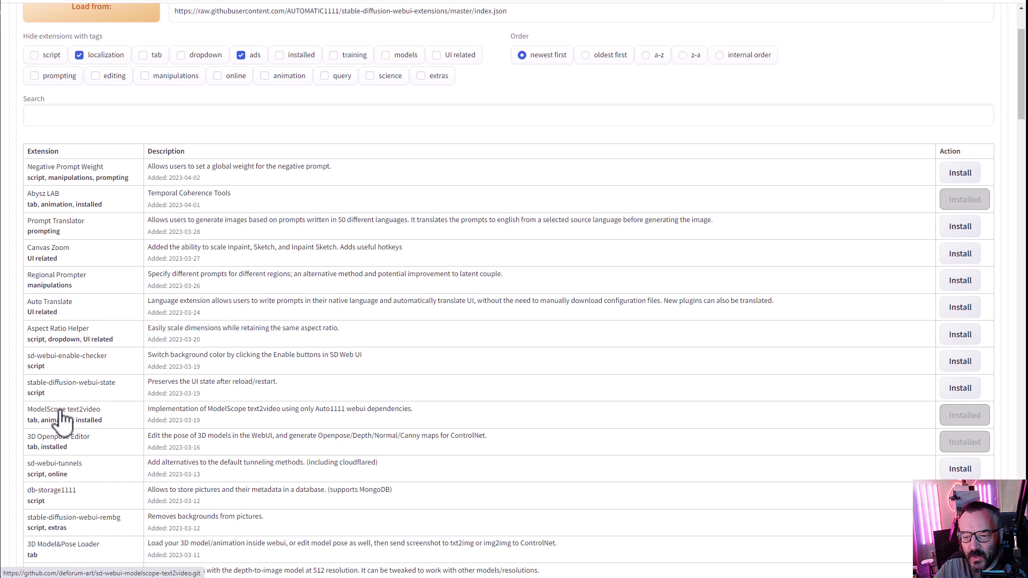
right_click(75, 412)
key("Escape")
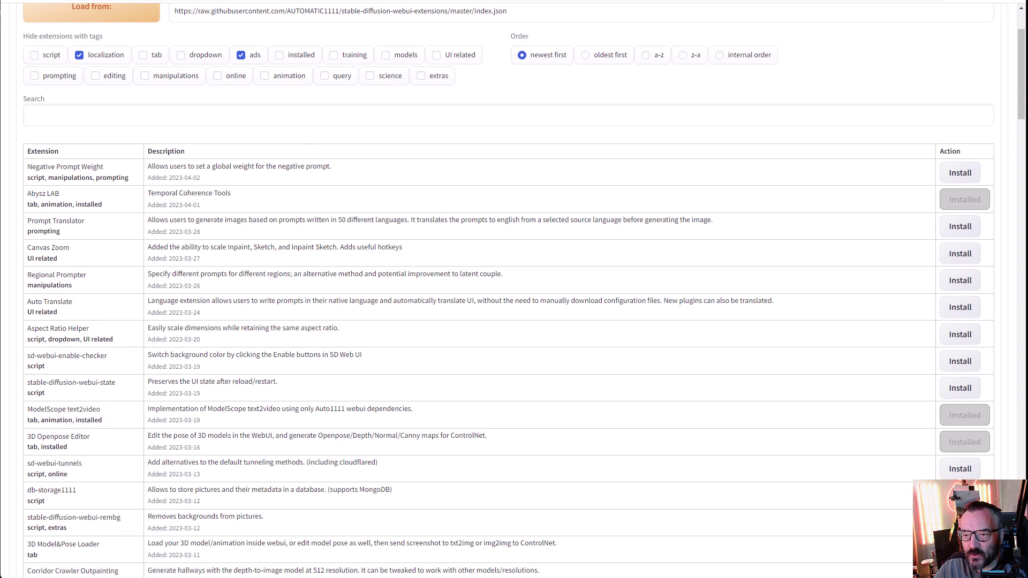
key("F5")
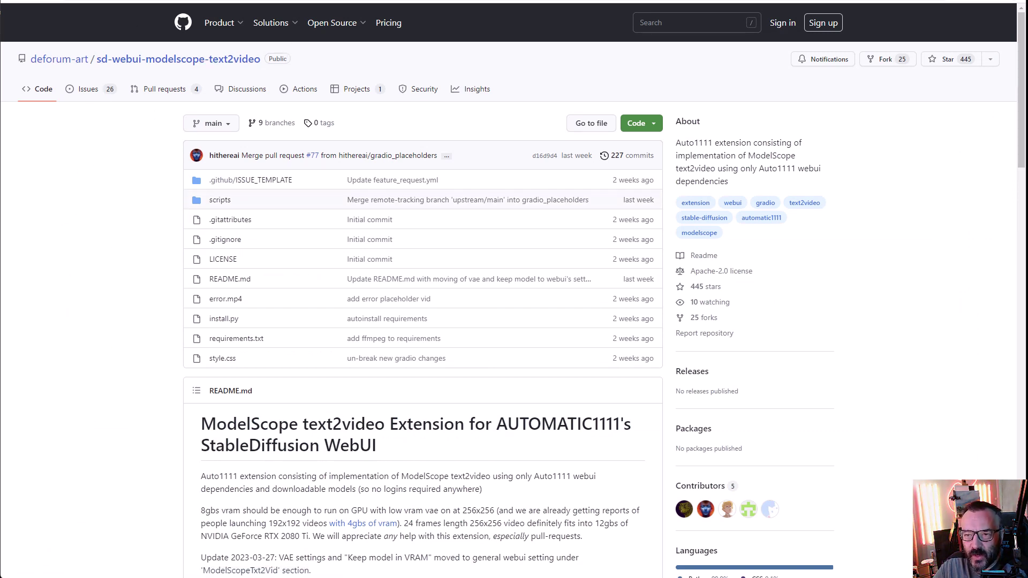
Step: Scroll the README to the four required weight files and the HuggingFace repository link
scroll(166, 244, "down", 4)
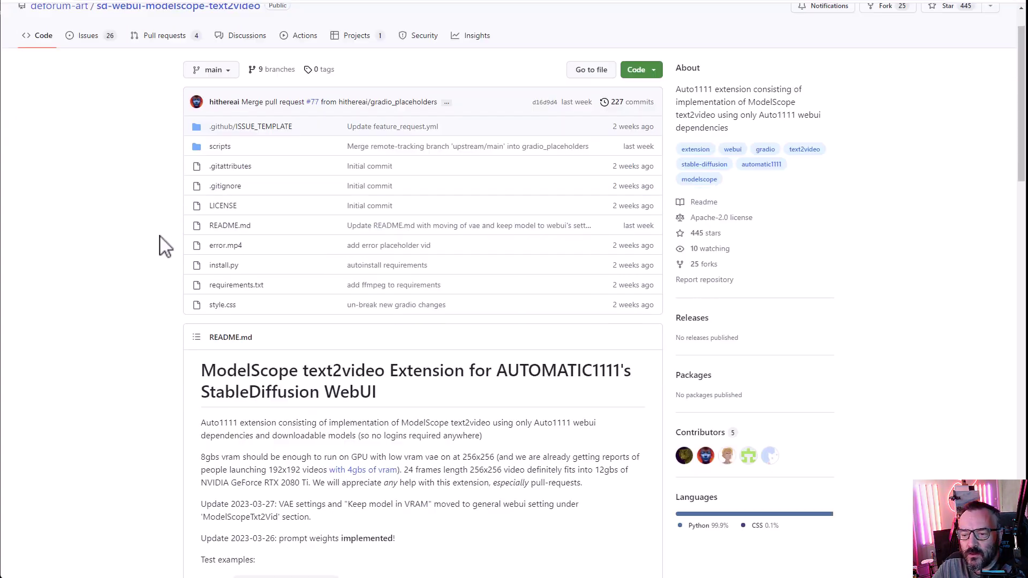
scroll(428, 305, "down", 4)
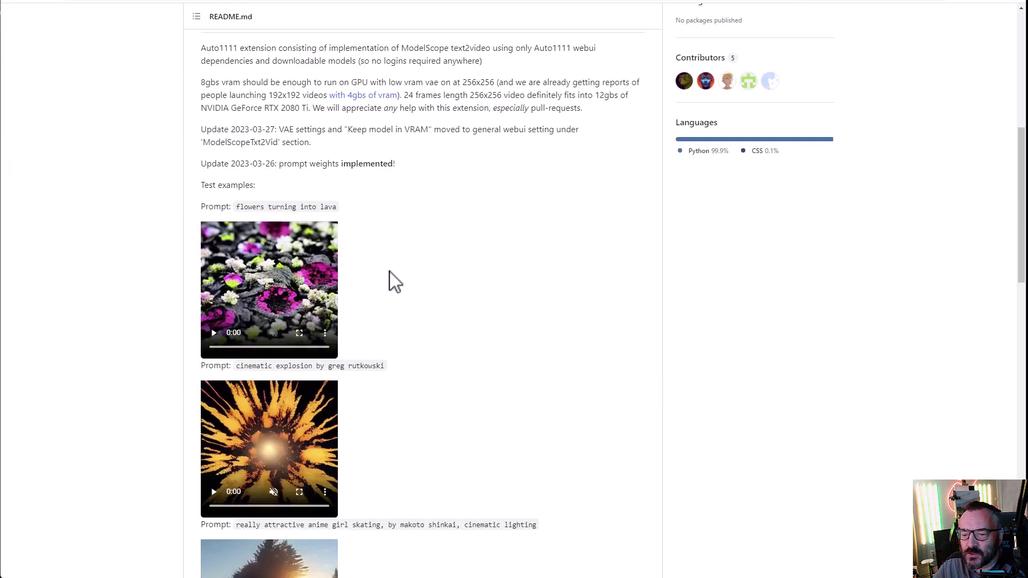
scroll(397, 283, "down", 6)
scroll(424, 305, "down", 2)
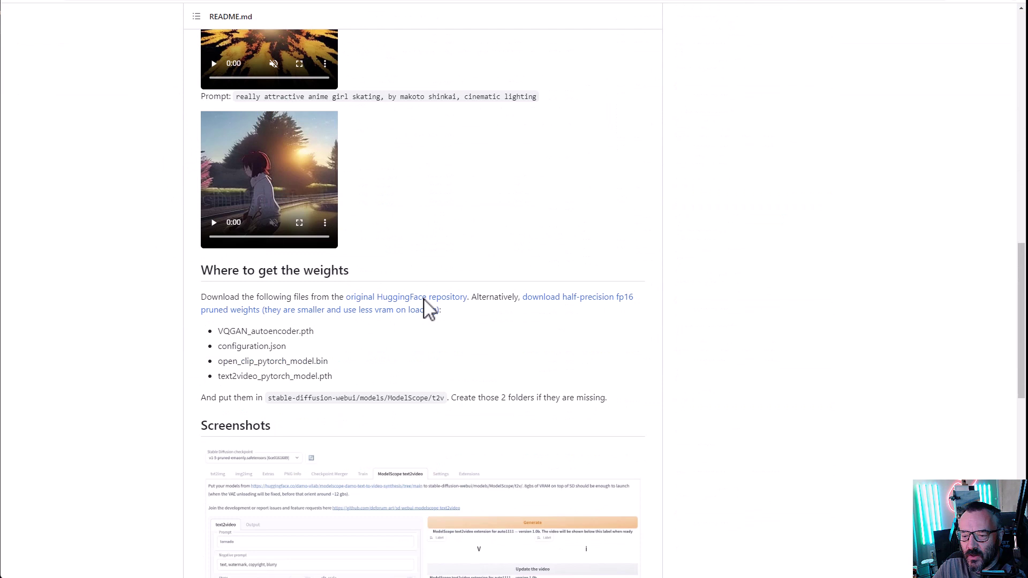
left_click_drag(366, 380, 209, 330)
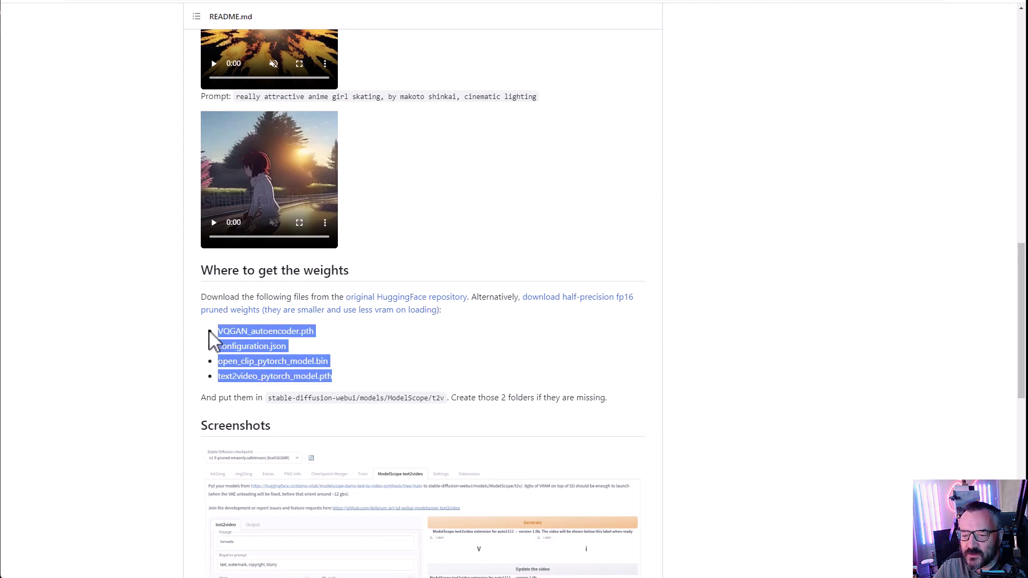
left_click(383, 346)
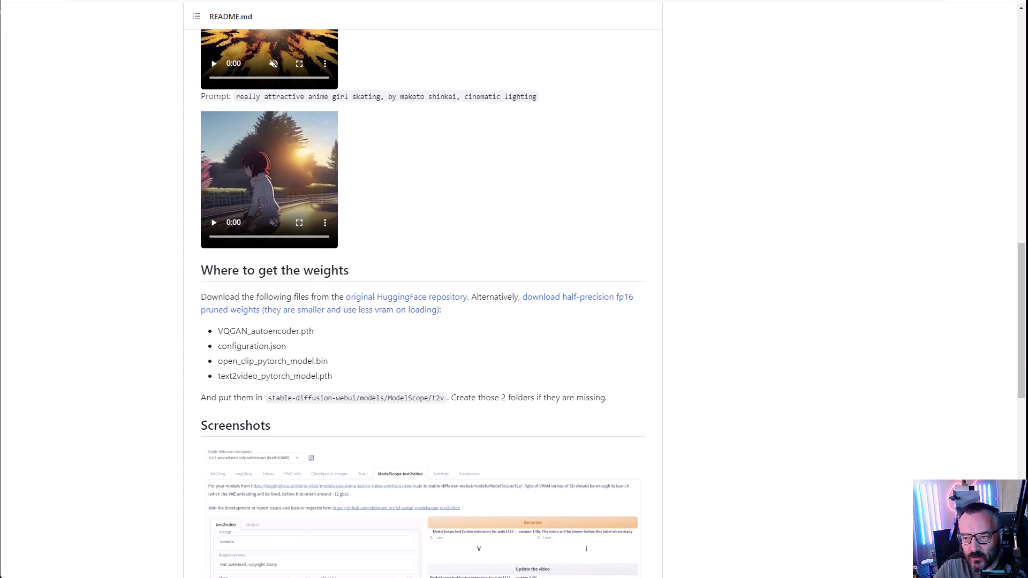
scroll(278, 151, "down", 2)
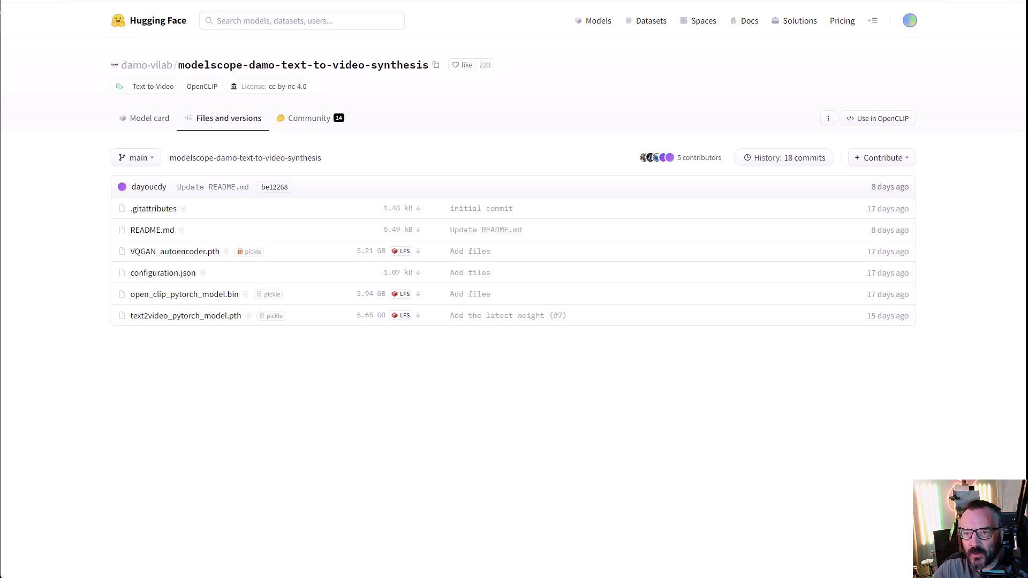
Step: In File Explorer, open models\ModelScope\t2v to confirm the four weight files are there
key("alt+Tab")
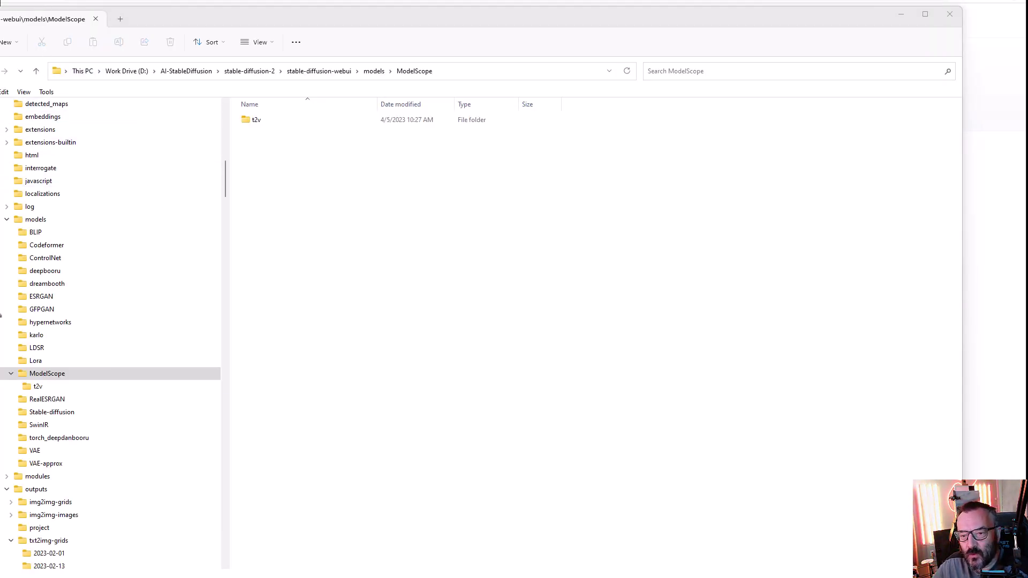
scroll(80, 211, "up", 2)
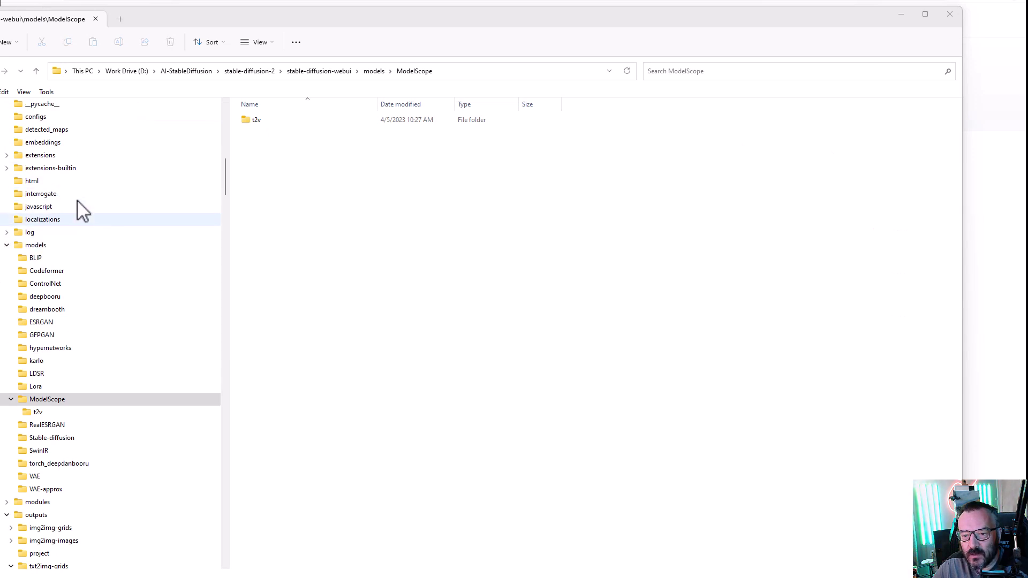
scroll(76, 203, "up", 2)
scroll(50, 292, "down", 1)
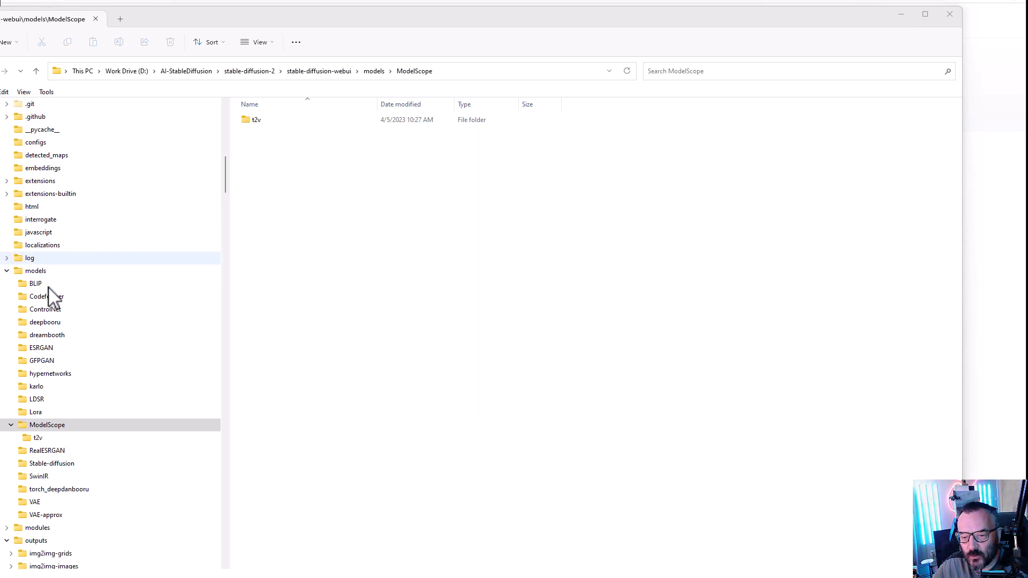
scroll(50, 292, "down", 1)
scroll(59, 321, "down", 1)
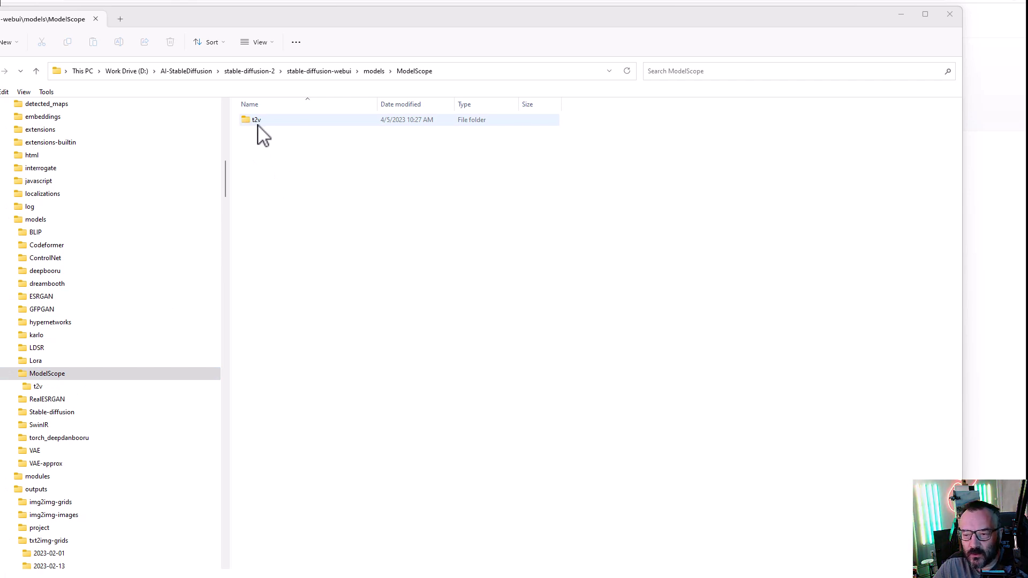
left_click(37, 388)
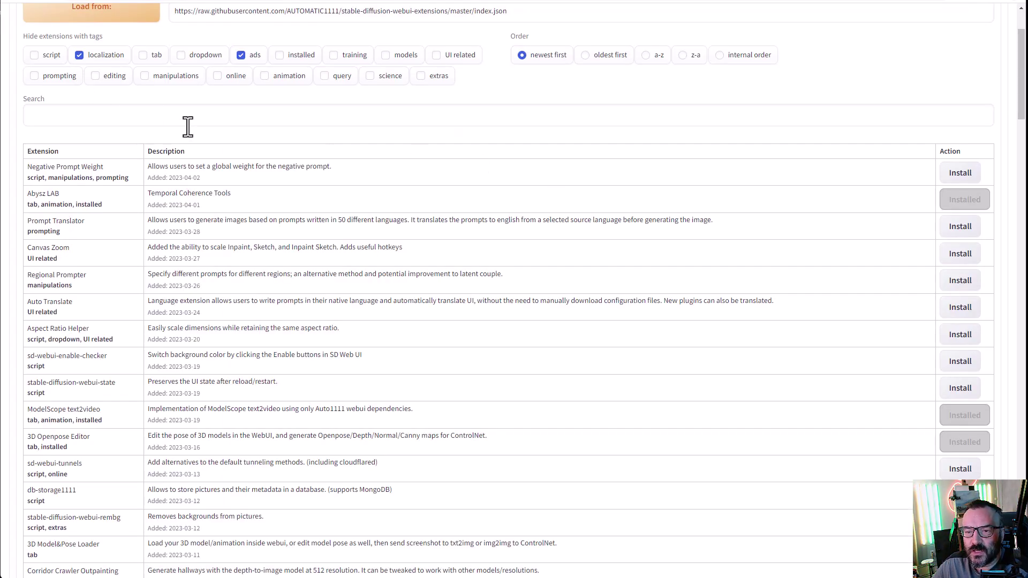
Step: Return to Installed extensions, open the ModelScope text2video tab and read its 'How to install?' notes
scroll(188, 127, "up", 2)
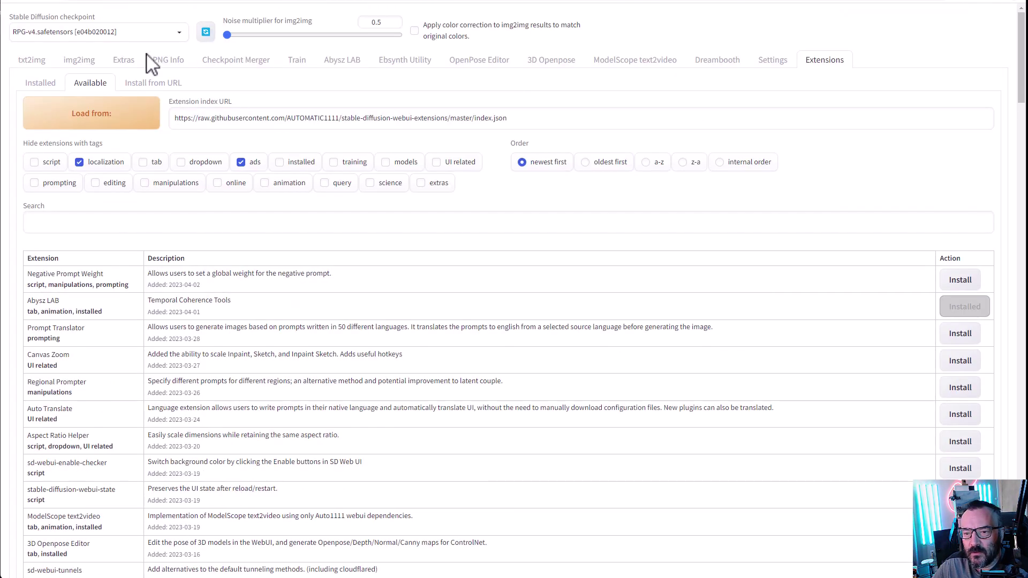
left_click(43, 86)
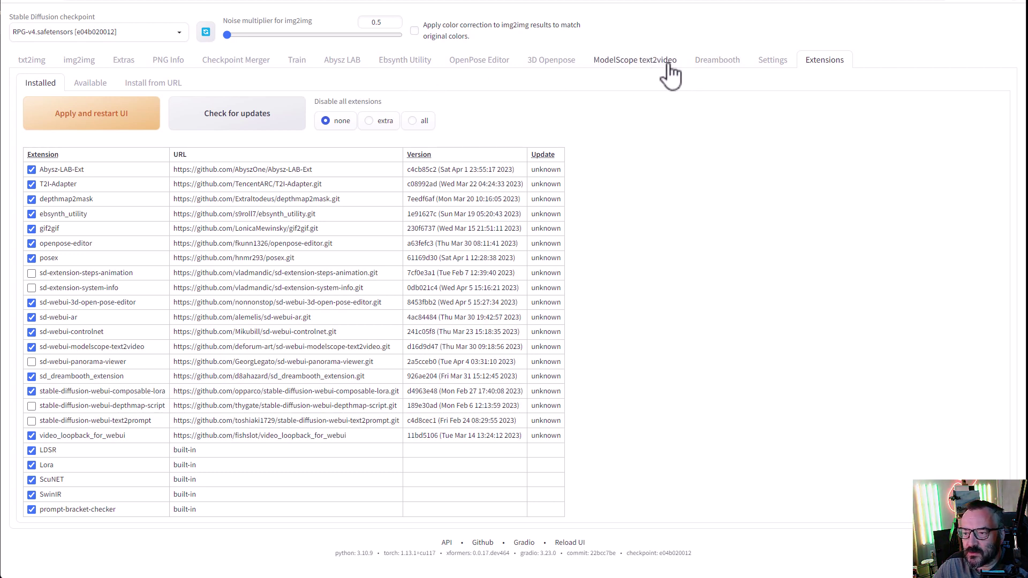
left_click(627, 76)
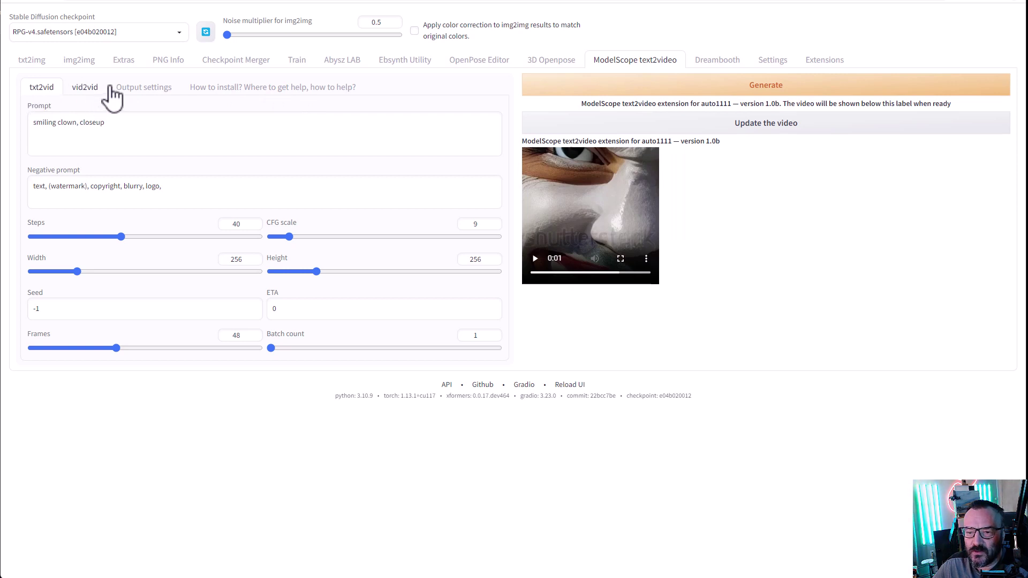
left_click(269, 88)
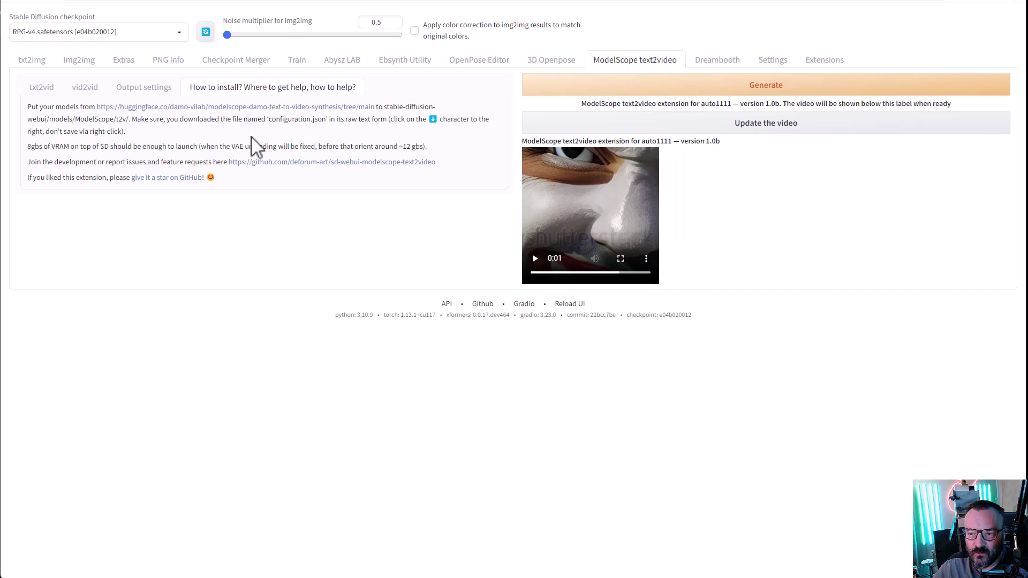
Step: Back on txt2vid, select the 'smiling clown, closeup' prompt and the negative prompt boxes
left_click(41, 88)
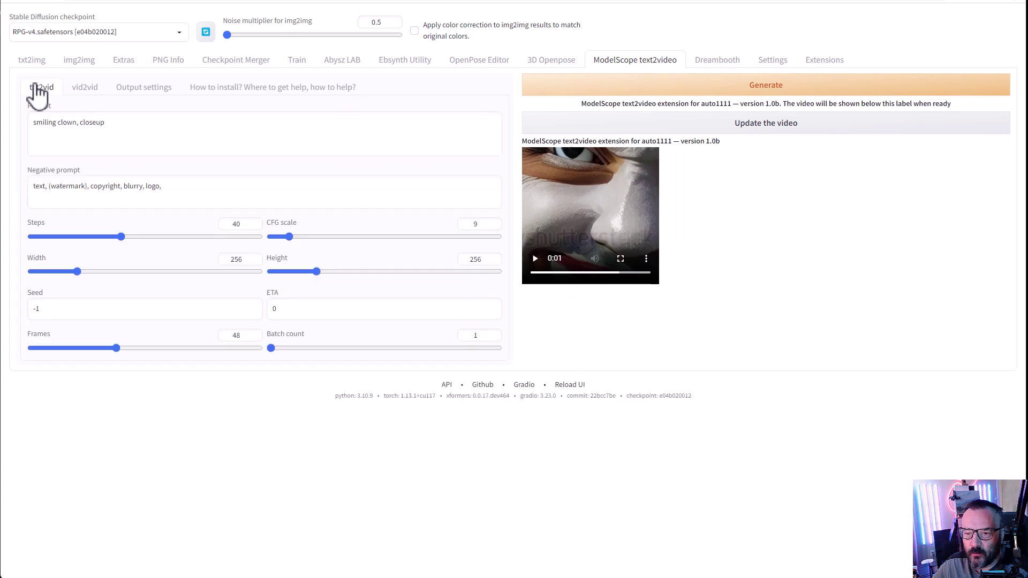
left_click(202, 129)
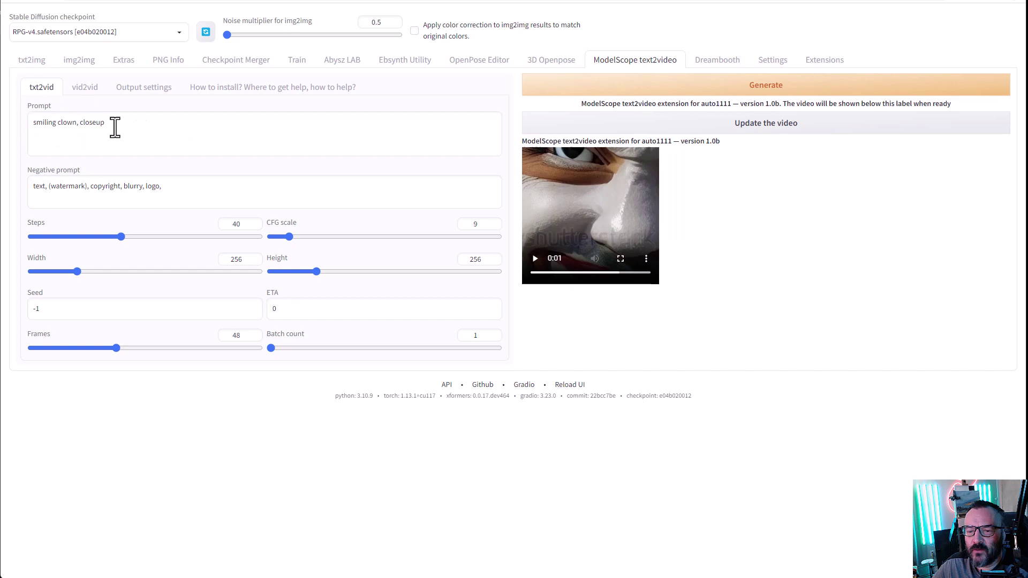
left_click(193, 199)
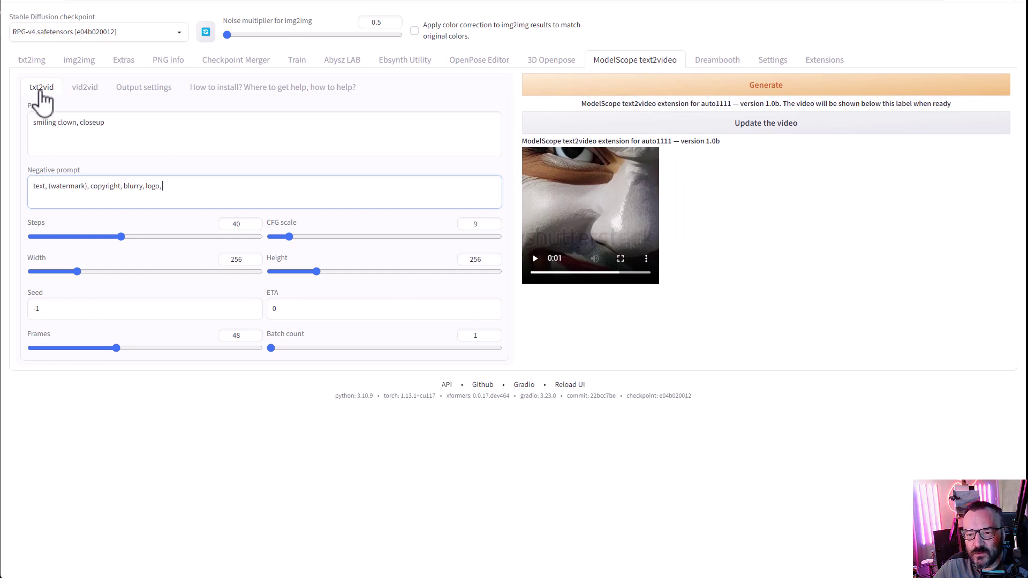
left_click(25, 61)
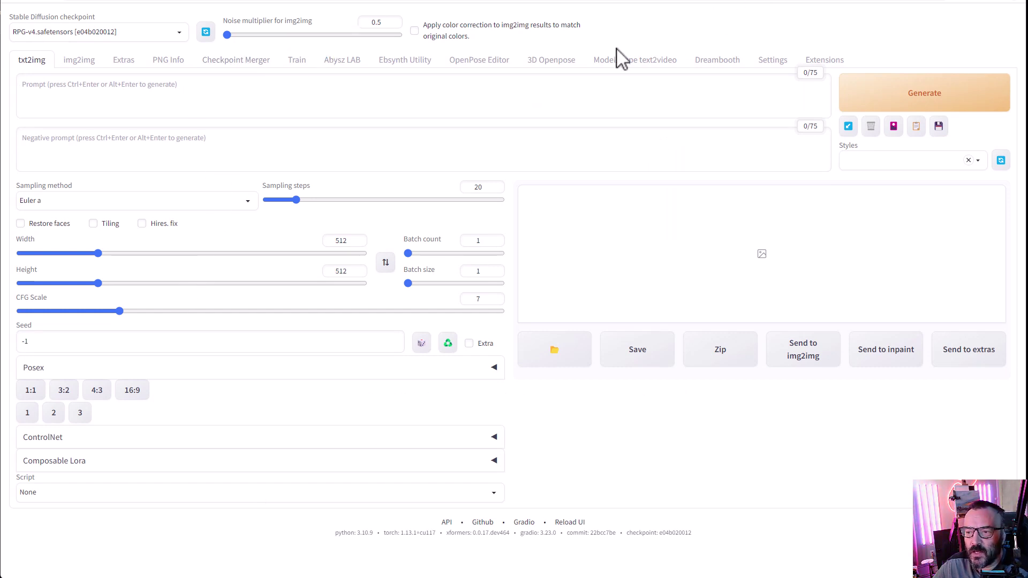
left_click(628, 73)
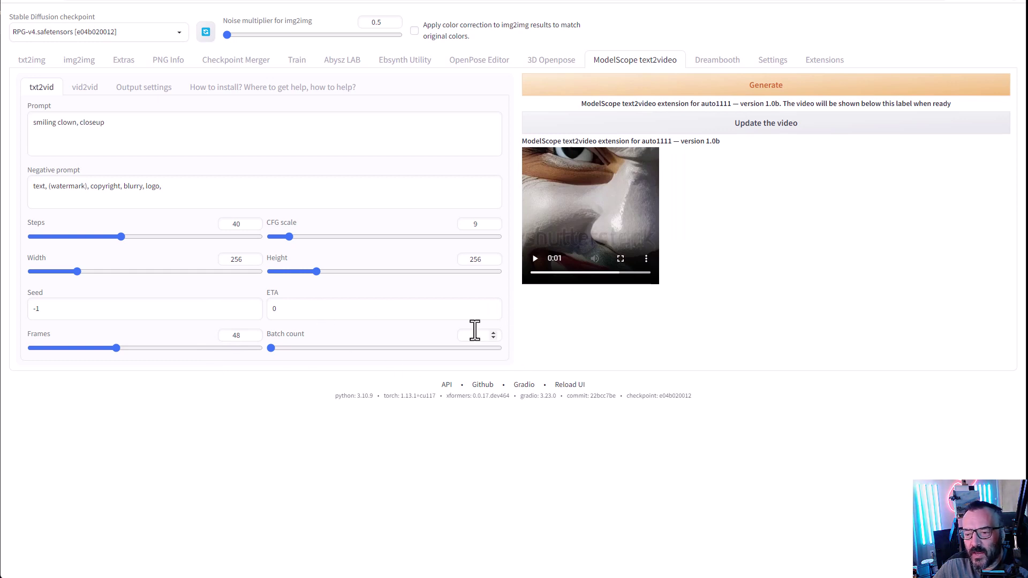
Step: Switch to the vid2vid sub-tab of ModelScope text2video
left_click(85, 88)
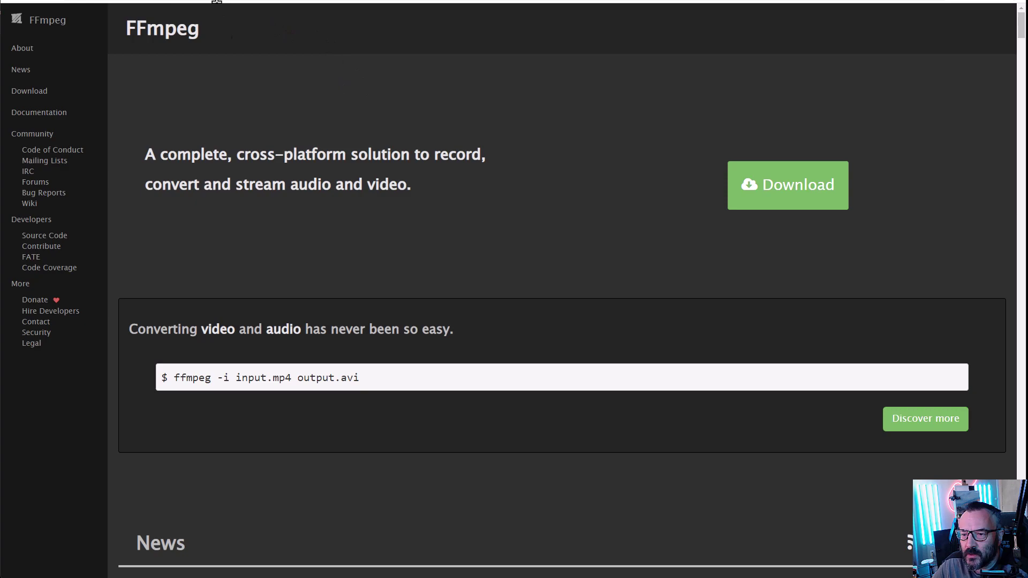
Step: Return to the Stable Diffusion WebUI window showing the vid2vid form
left_click(225, 3)
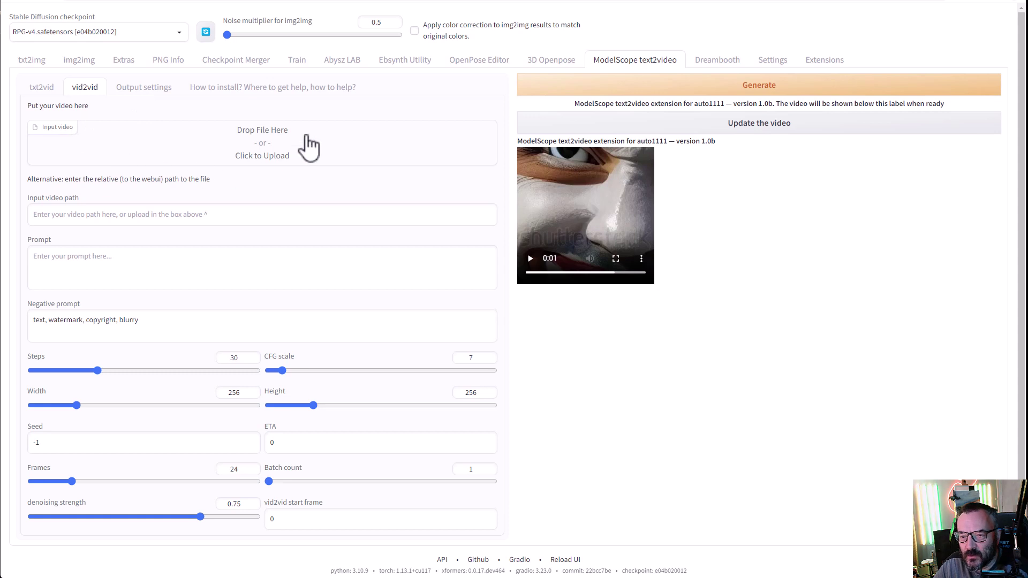
Step: In Output settings, change the video FPS from 24 to 15
left_click(156, 90)
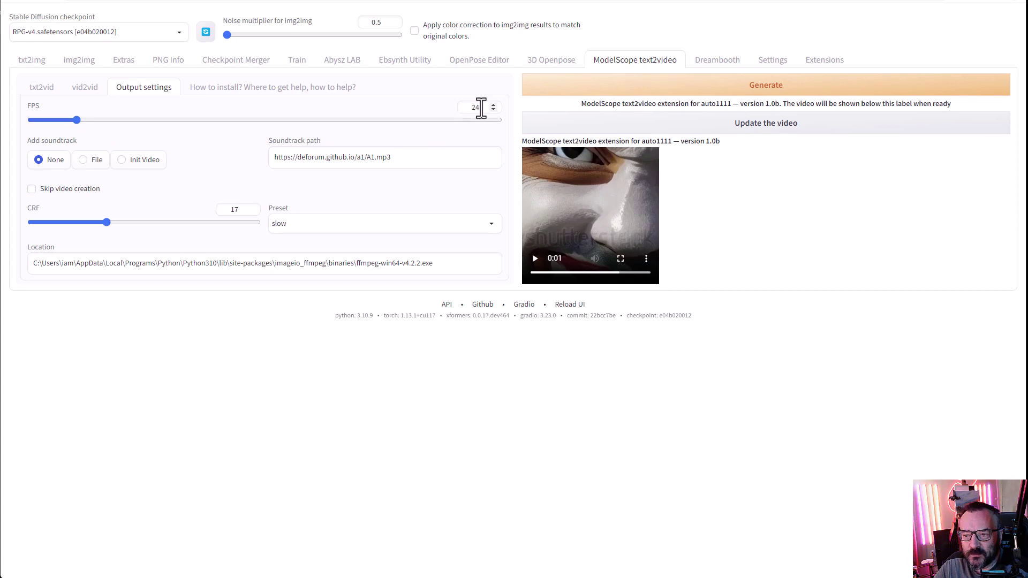
left_click_drag(479, 106, 450, 106)
type("15")
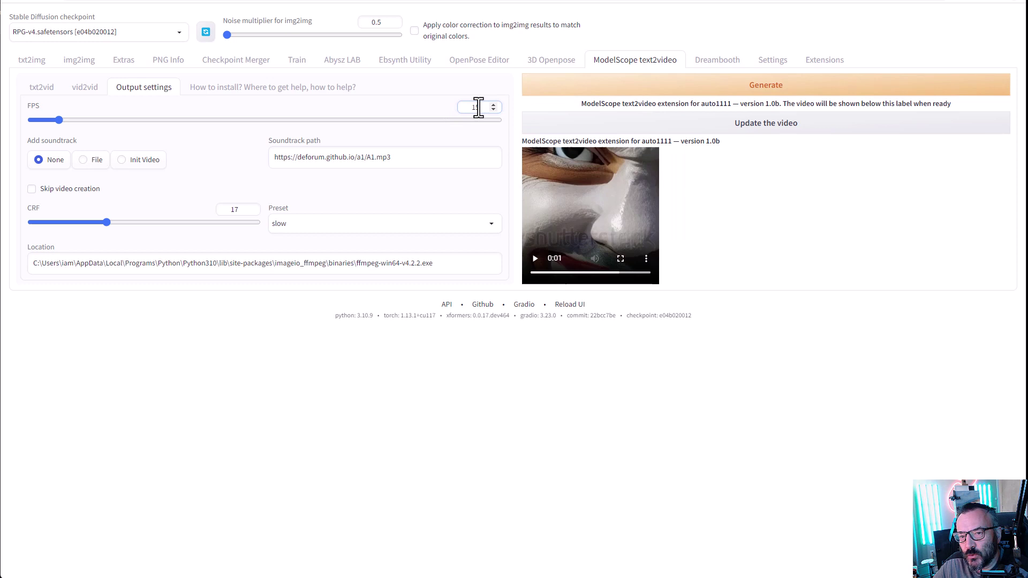
left_click_drag(477, 106, 443, 106)
key("Right")
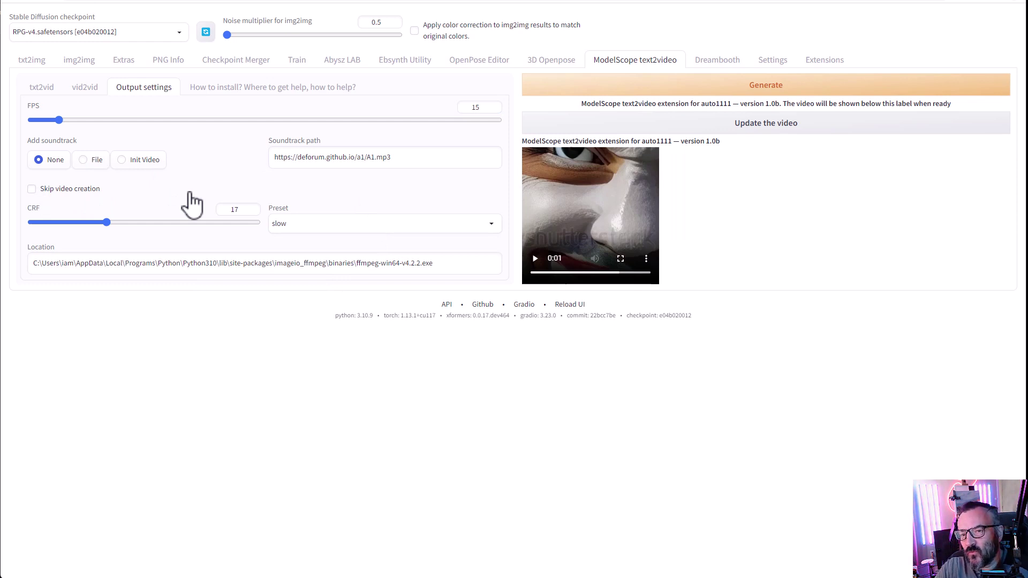
Step: Keep the slow encoding preset and leave video creation enabled
left_click(427, 227)
left_click(352, 206)
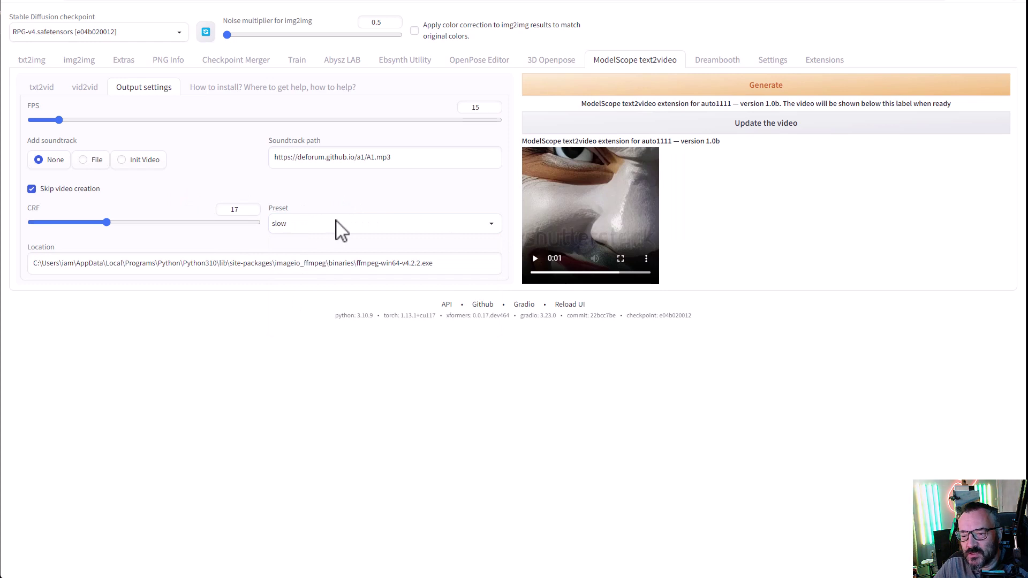
left_click(47, 191)
left_click(45, 190)
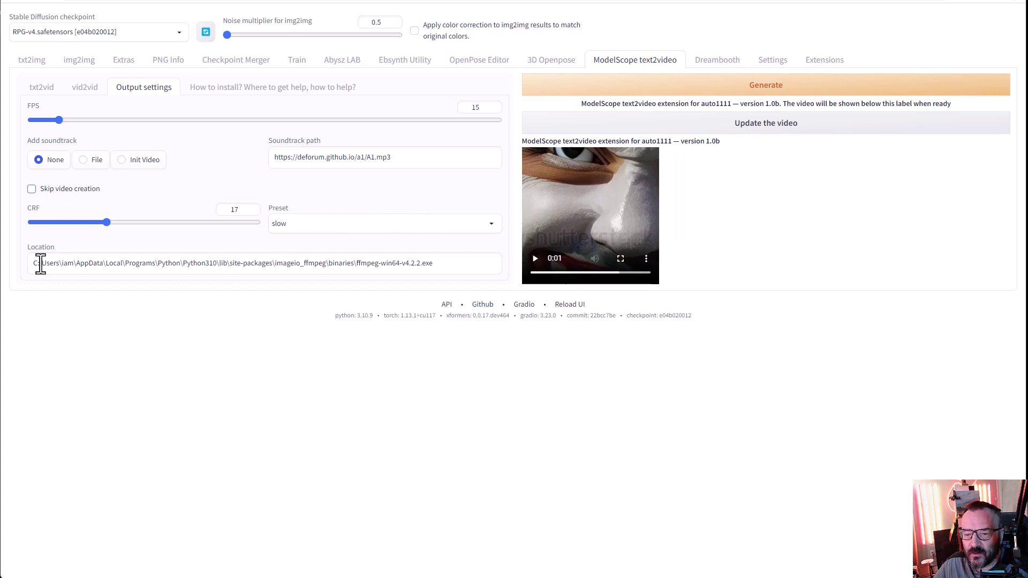
Step: Inspect the ffmpeg Location path, leaving it unchanged
left_click_drag(468, 263, 33, 272)
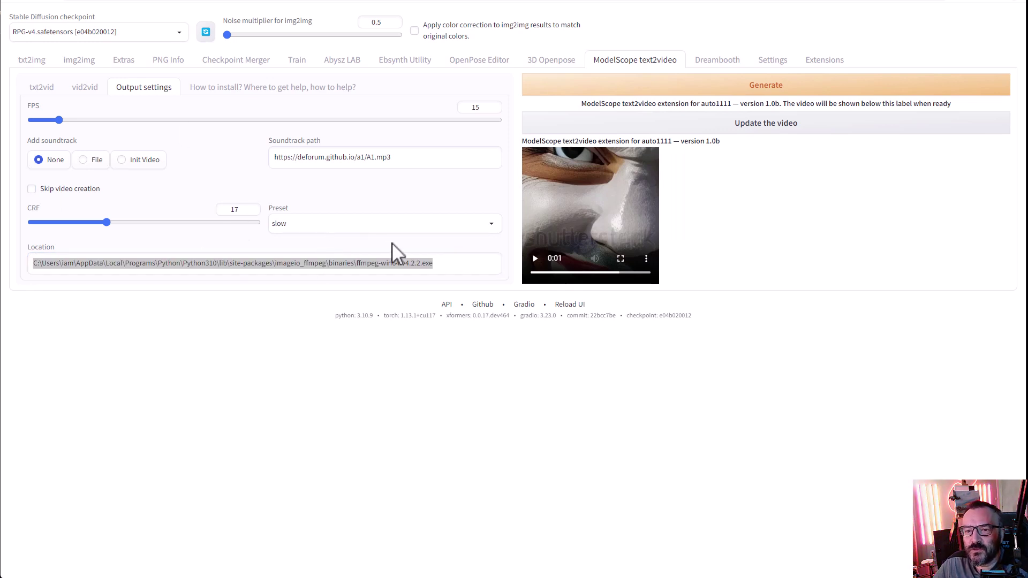
right_click(443, 263)
left_click(444, 263)
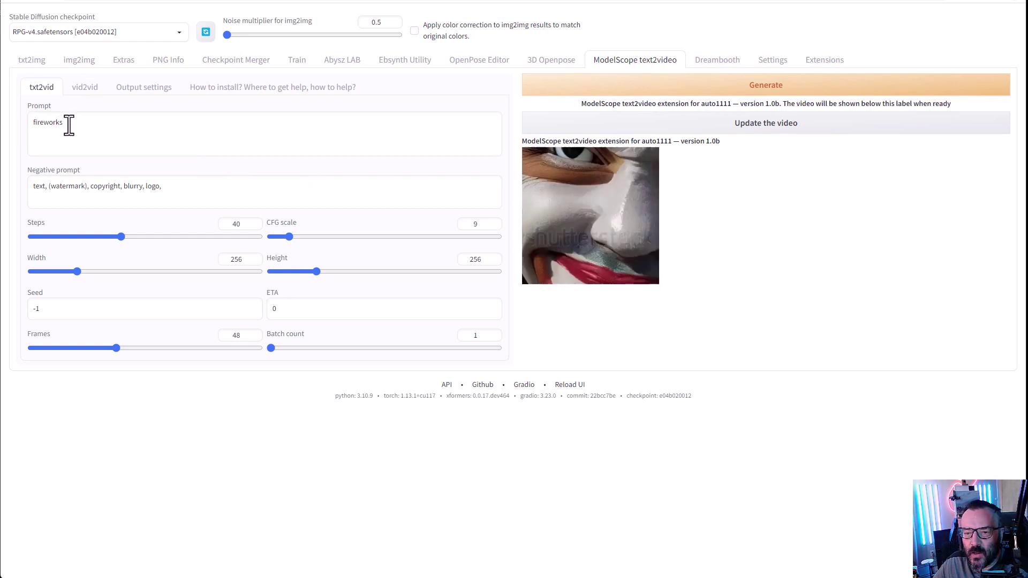
Step: Bring the webui-user.bat console into view, check the latest render output, then hide it
left_click_drag(0, 115, 360, 102)
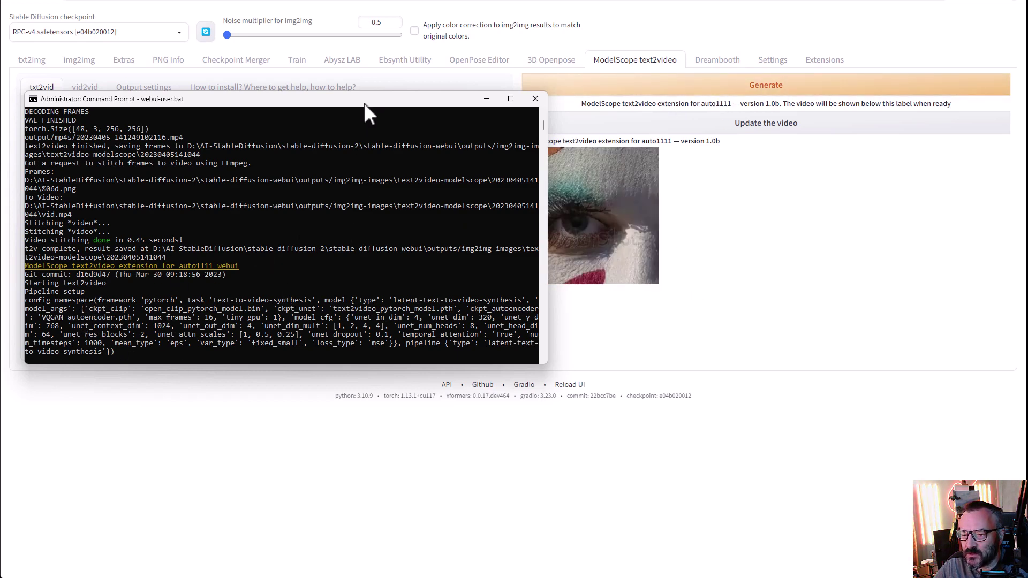
left_click_drag(364, 103, 376, 61)
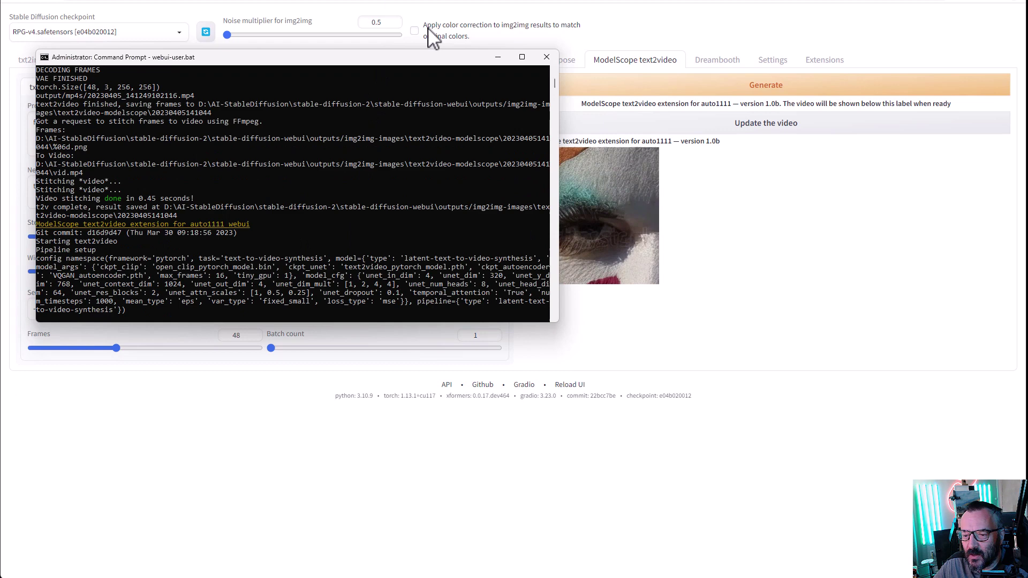
scroll(280, 220, "down", 8)
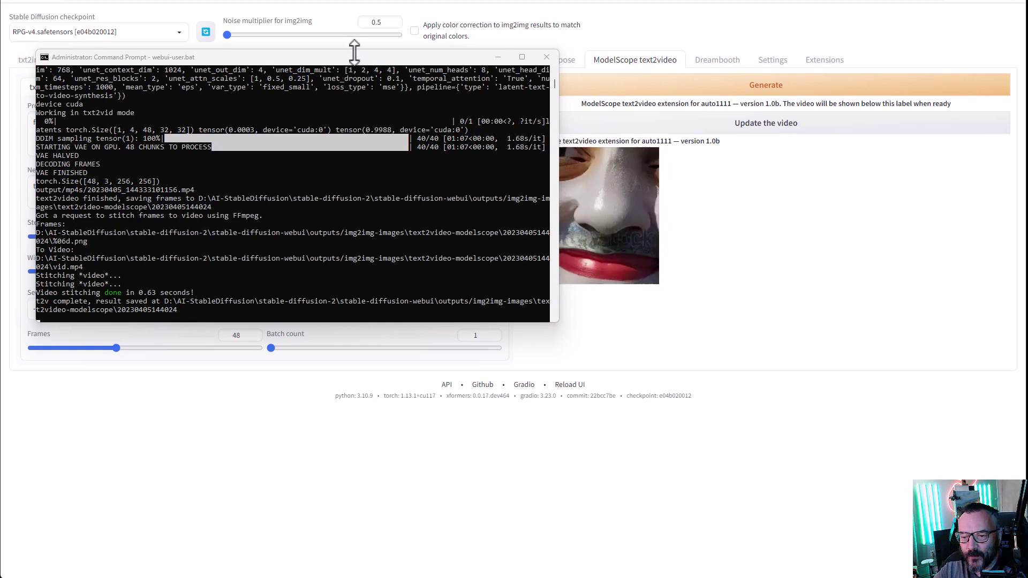
left_click_drag(354, 52, 354, 34)
key("alt+Tab")
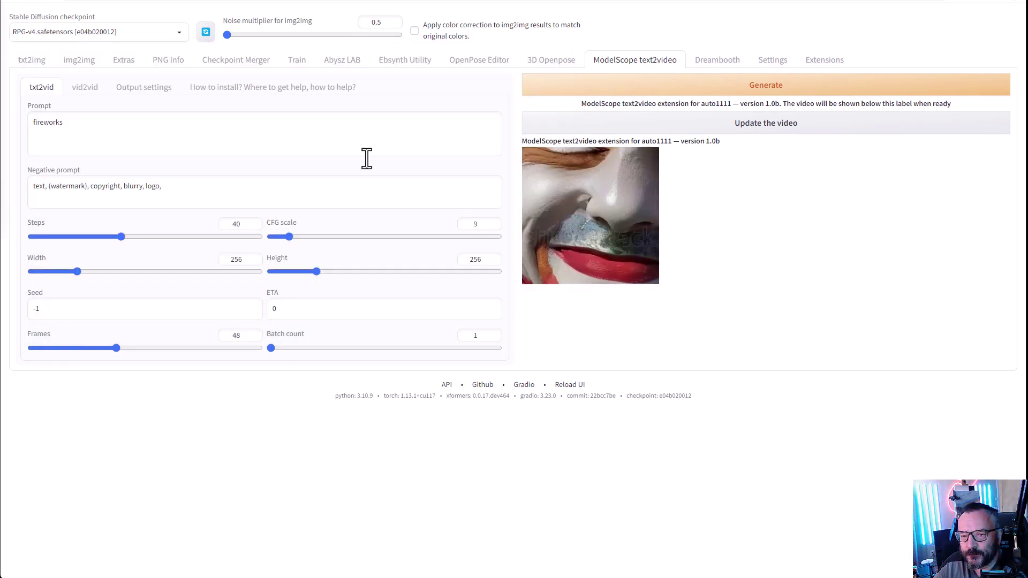
Step: Refresh the preview with the new fireworks video, replacing the clown clip, and play it
left_click(798, 129)
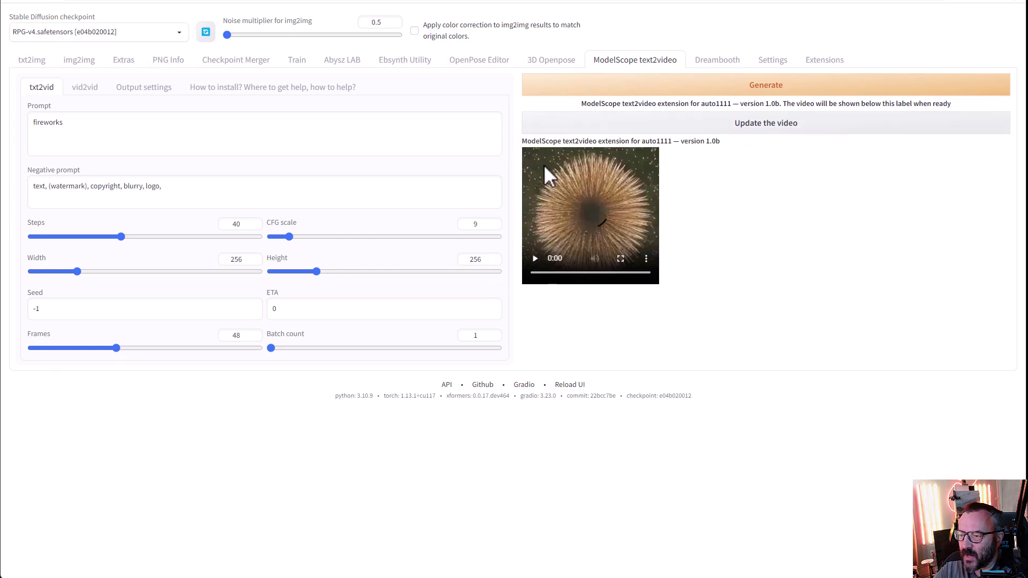
left_click(534, 259)
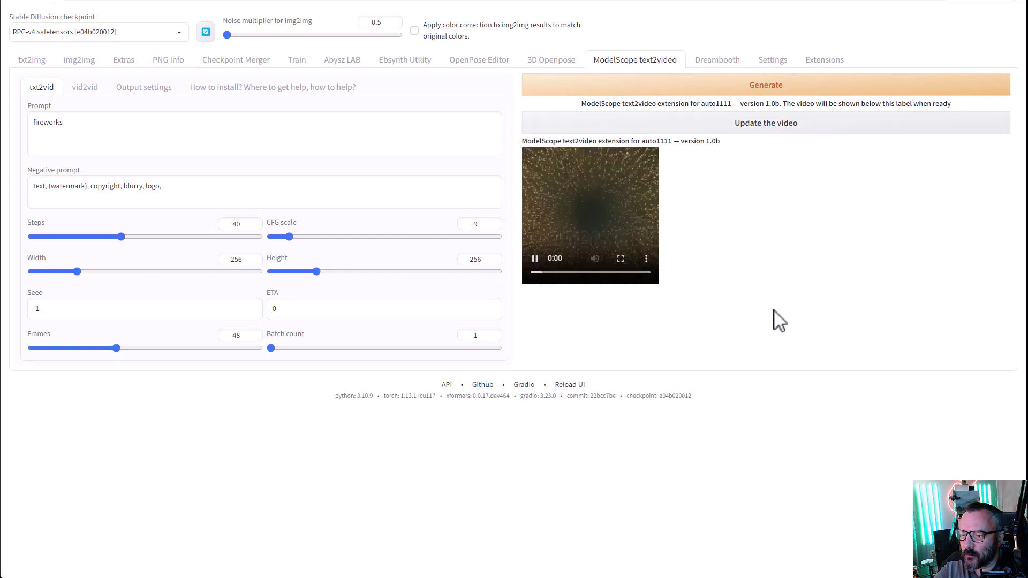